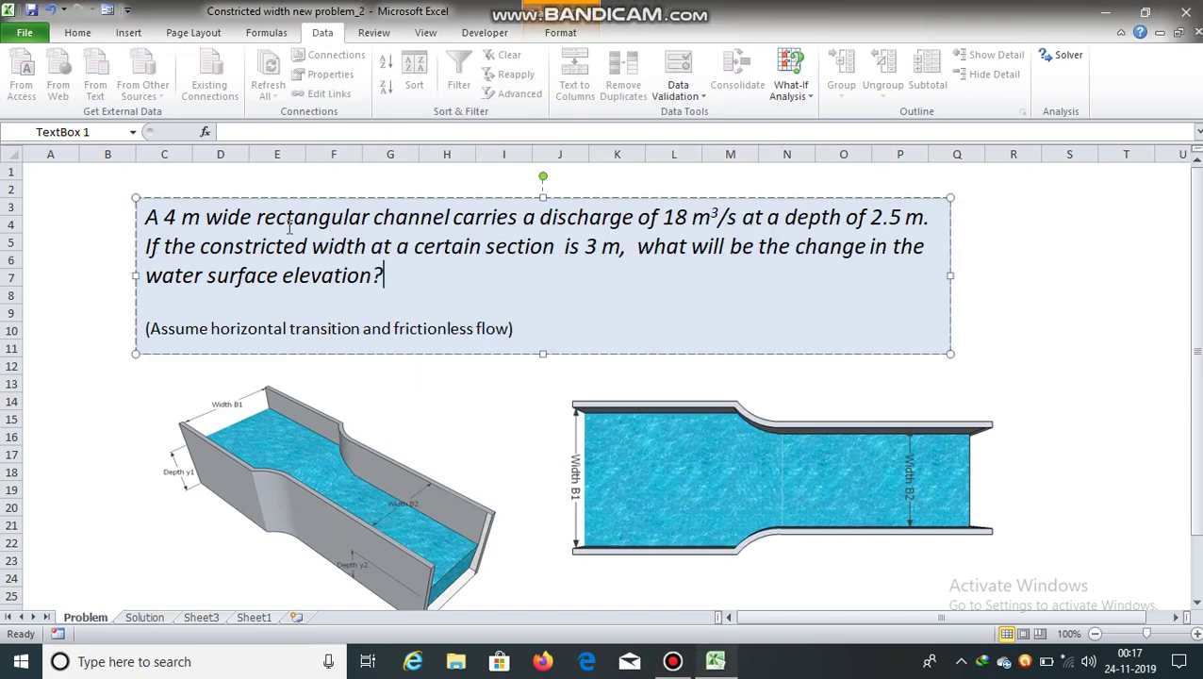
Highlight the given discharge and the 2.5 m depth in the problem text, then view Sheet3
drag(665, 216, 724, 217)
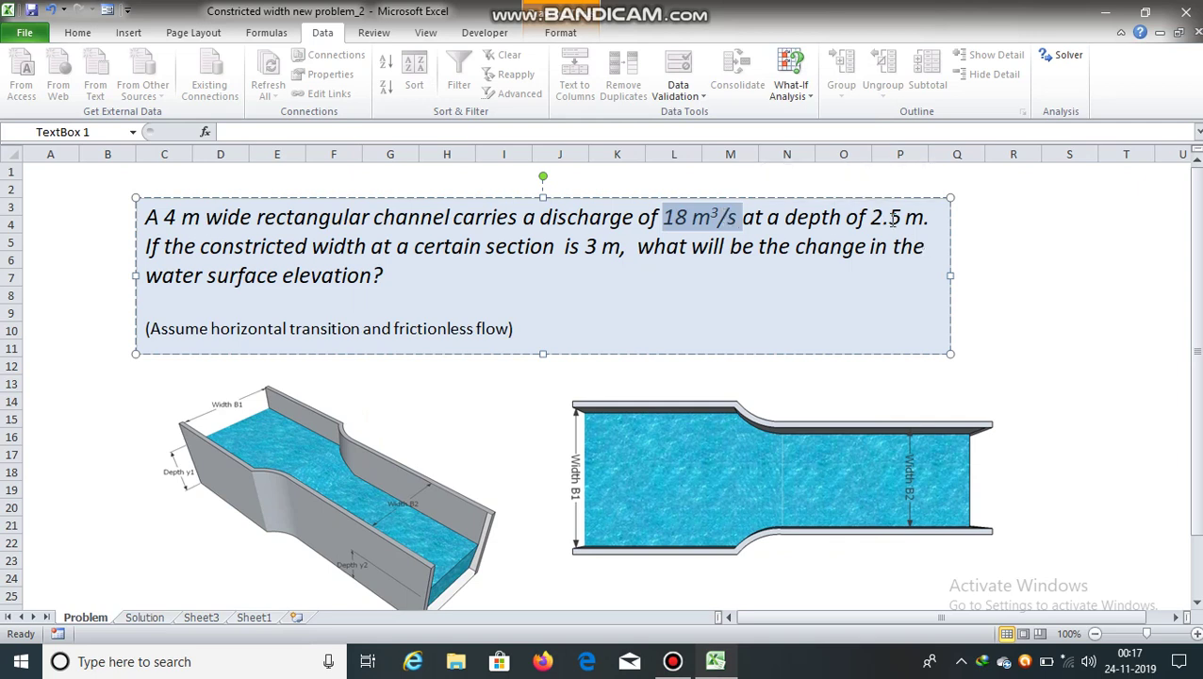
drag(891, 218, 924, 224)
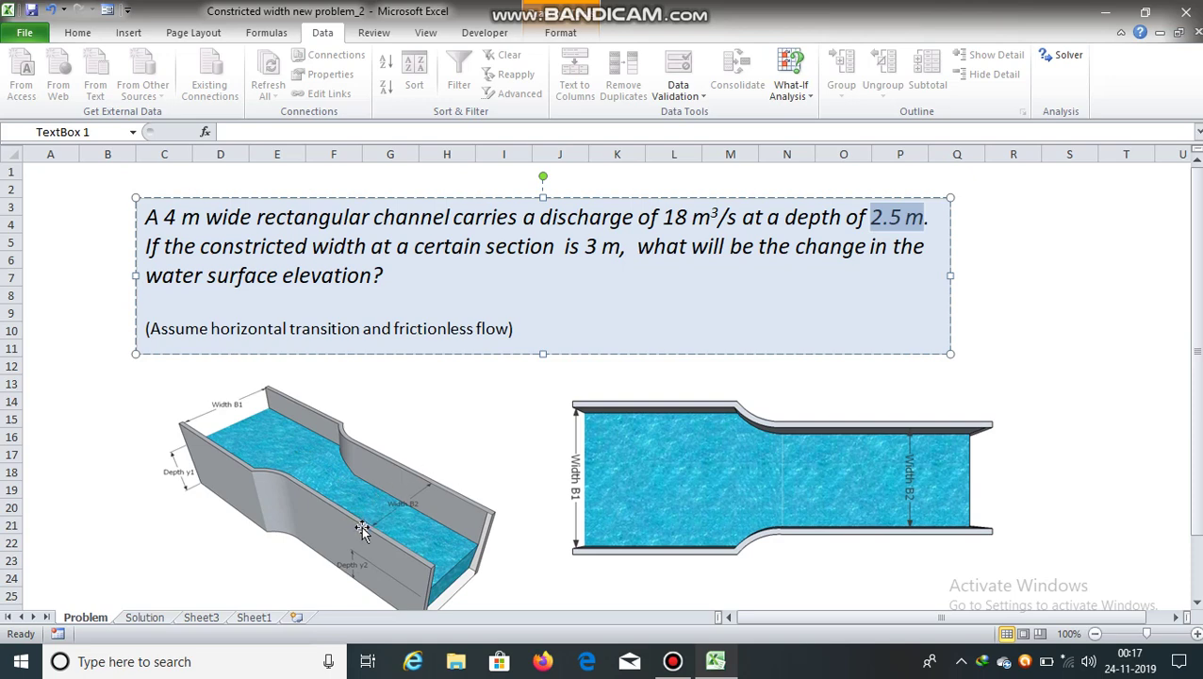
click(211, 618)
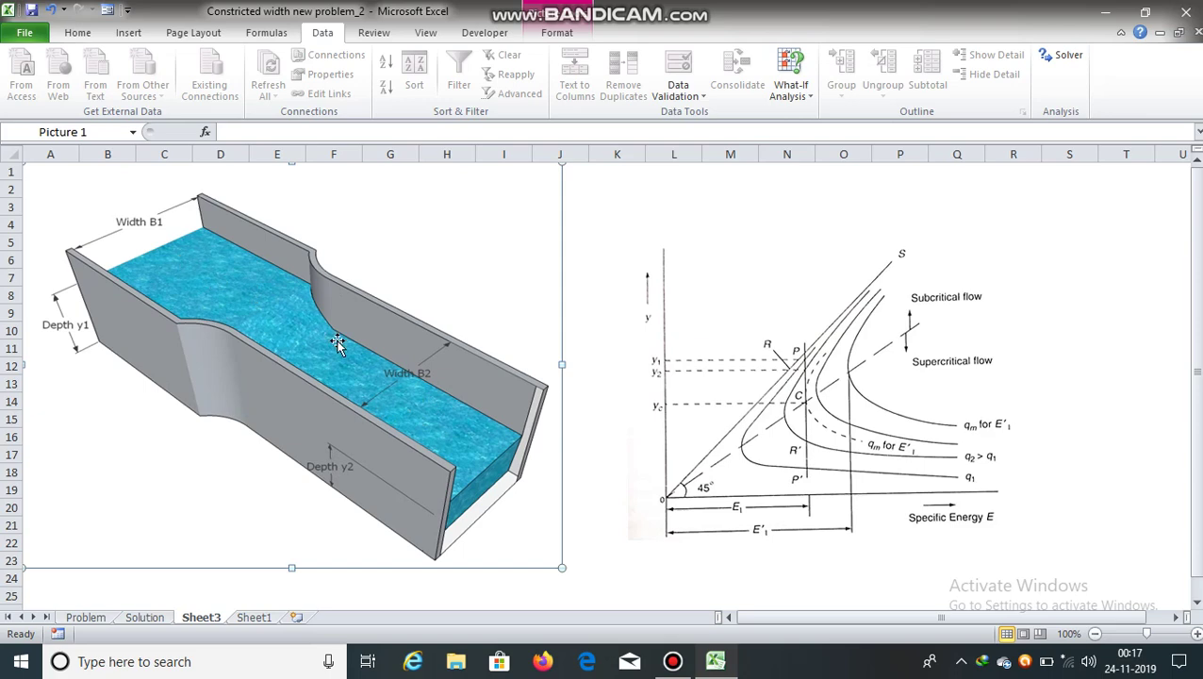
Move from the Problem sheet to the Solution sheet's empty input table
click(93, 621)
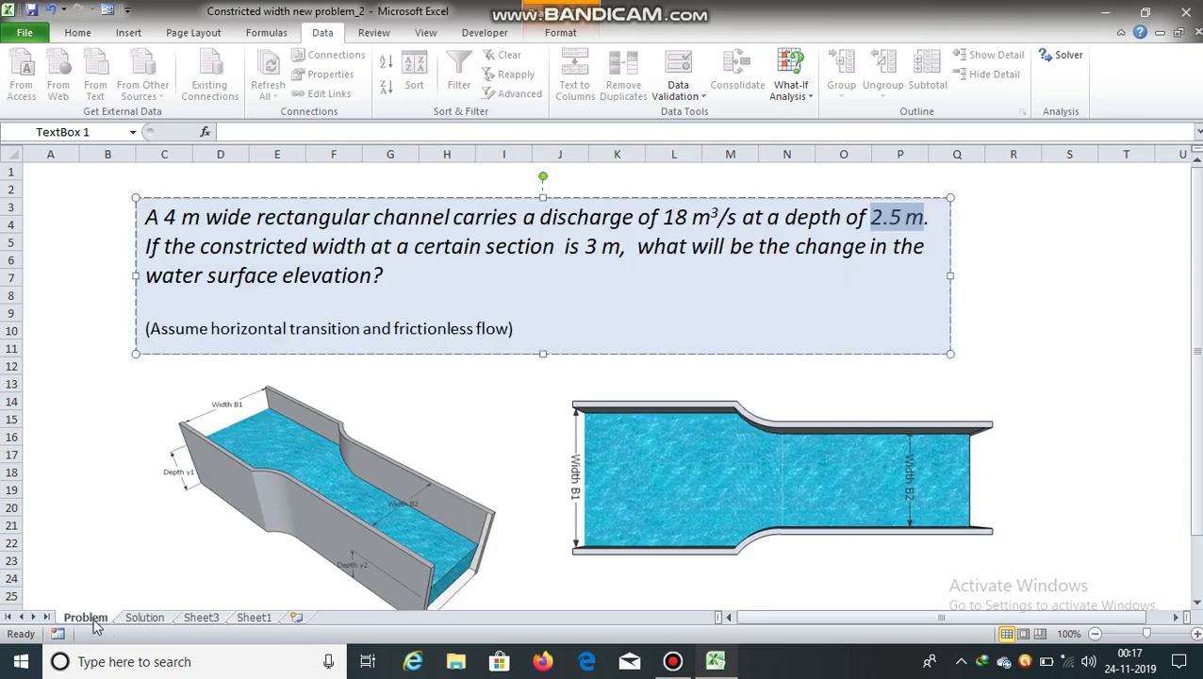
click(144, 618)
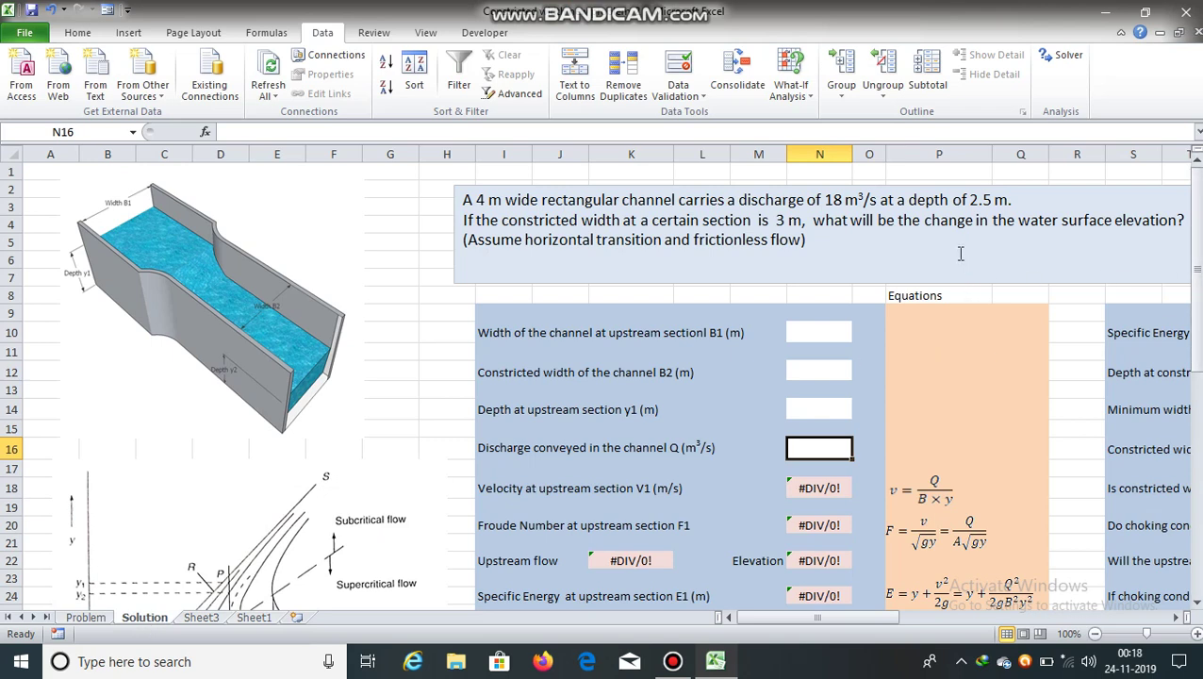
Delete the stray 'l' from the upstream width label in I10
click(802, 337)
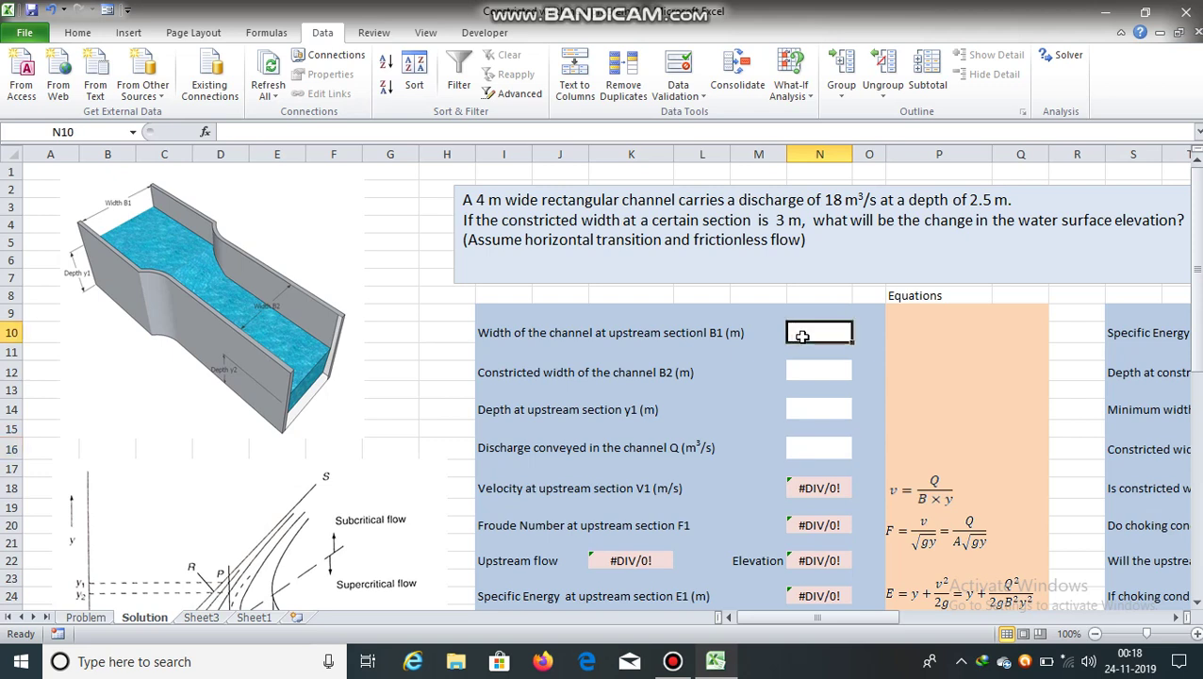
click(659, 335)
click(507, 325)
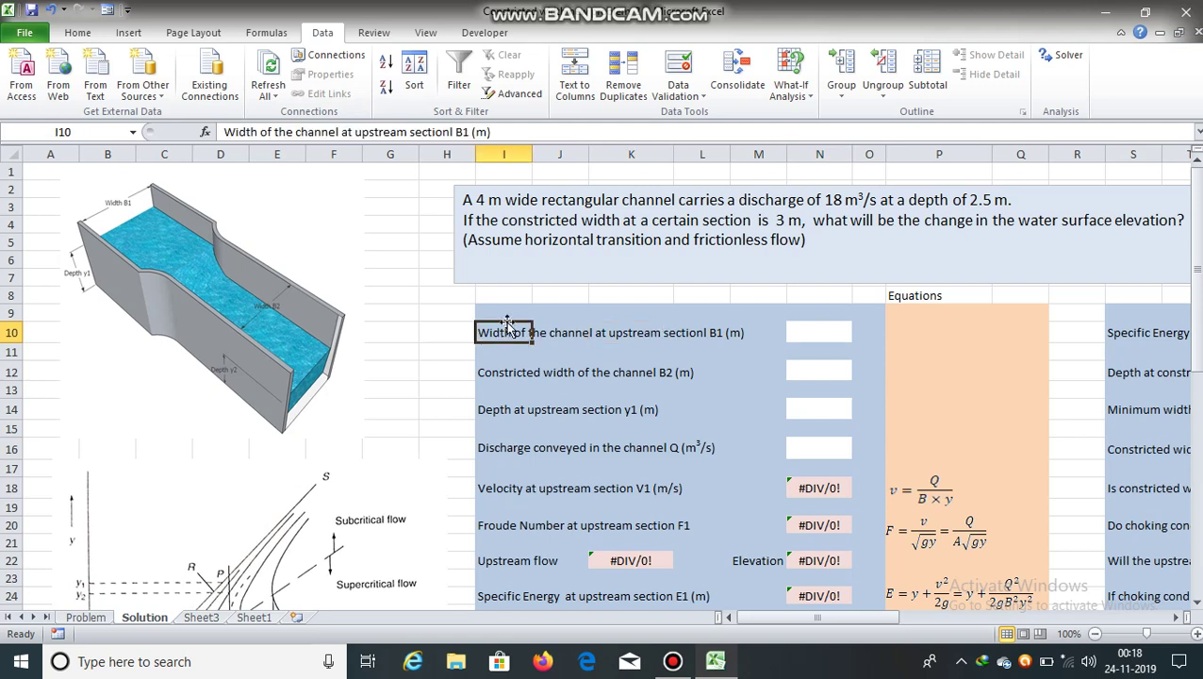
click(458, 132)
key(Delete)
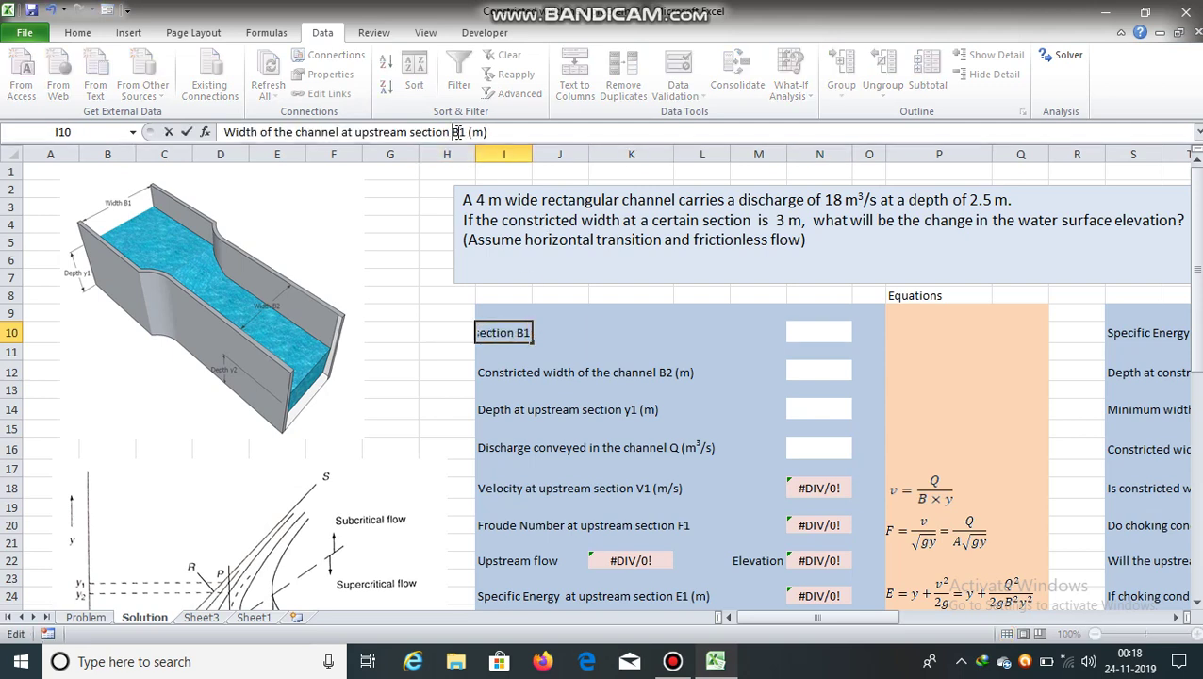
click(744, 392)
Enter B1 4, B2 3, y1 2.5 and Q 18 in cells N10 to N16
click(798, 332)
text(4)
key(Return)
key(Return)
key(Return)
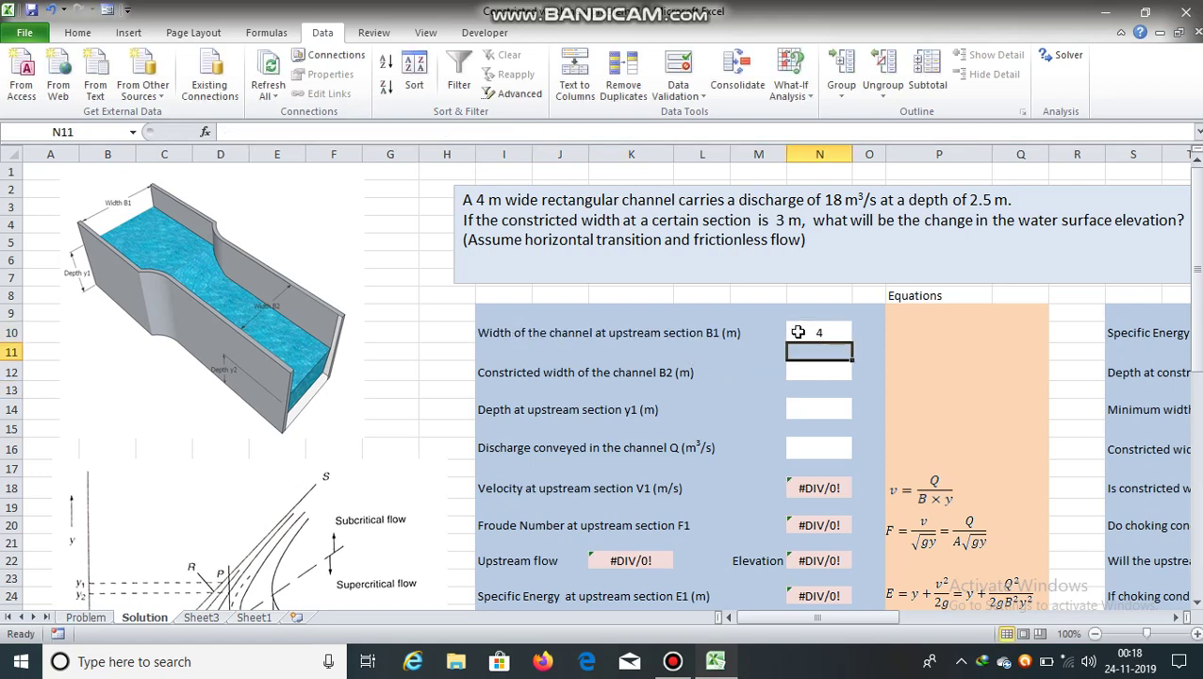
key(Up)
text(3)
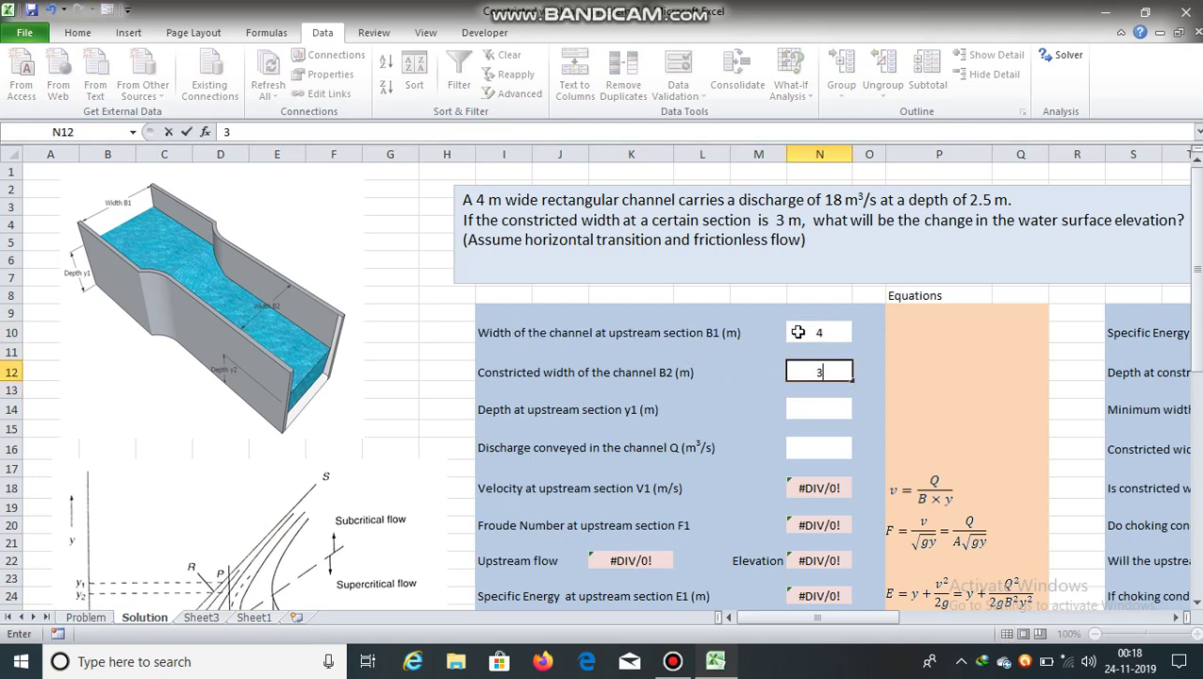
key(Return)
key(Return)
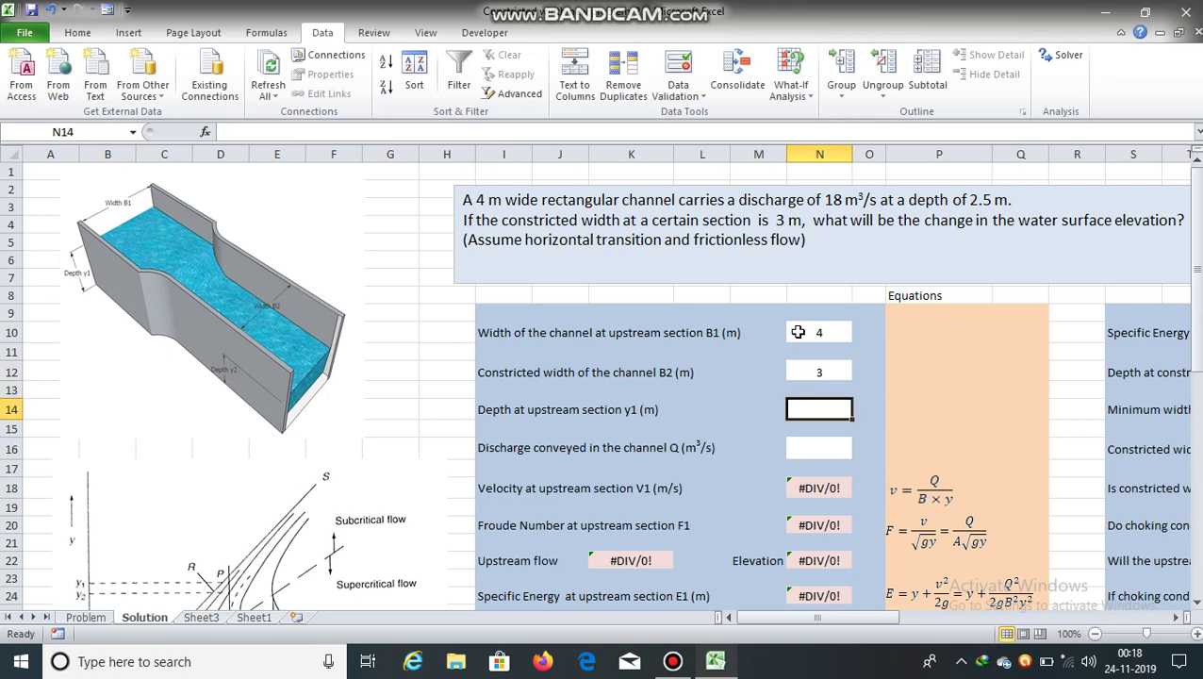
text(2.5)
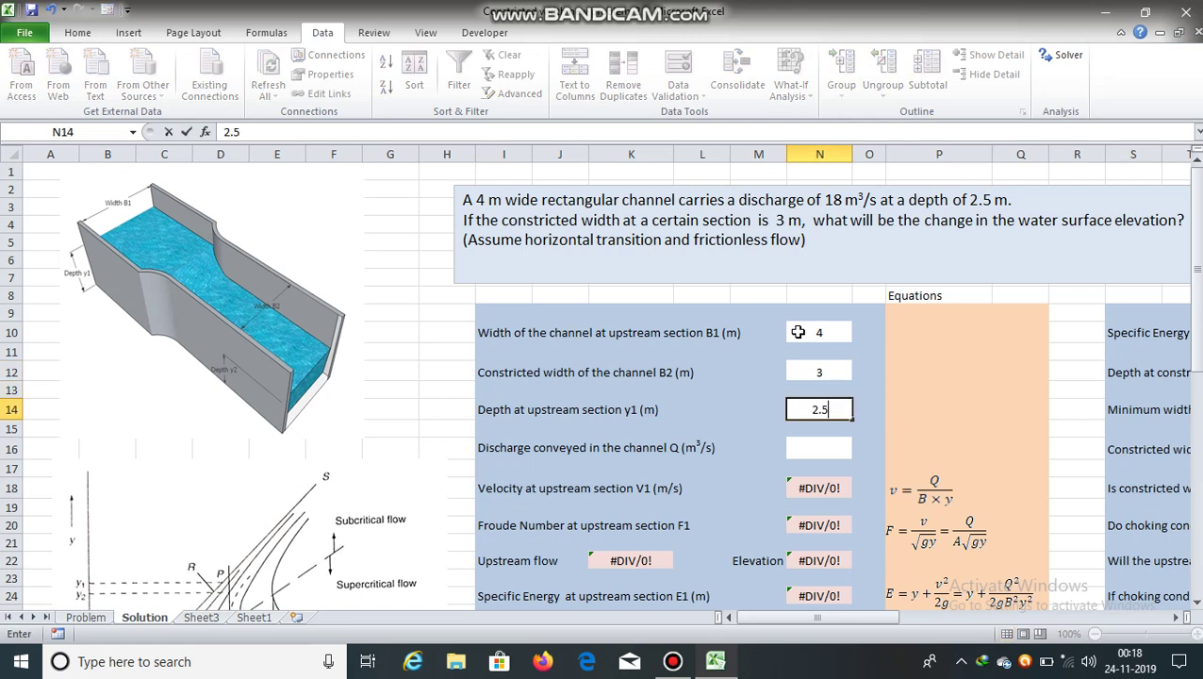
key(Return)
key(Return)
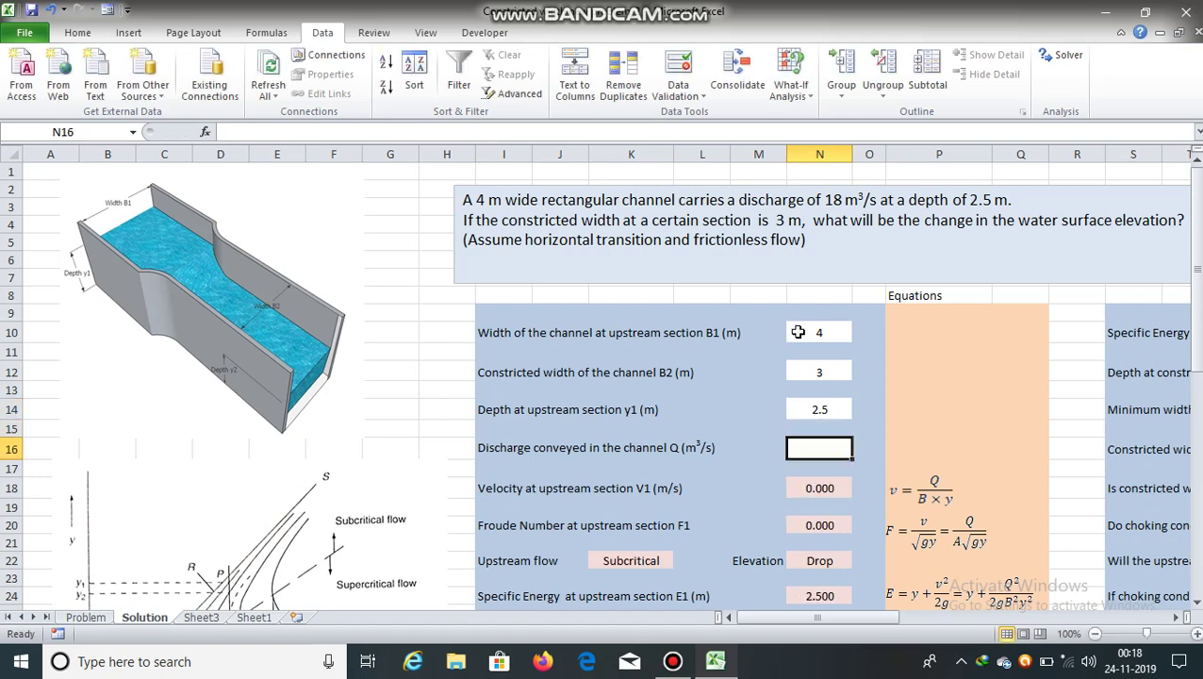
text(18)
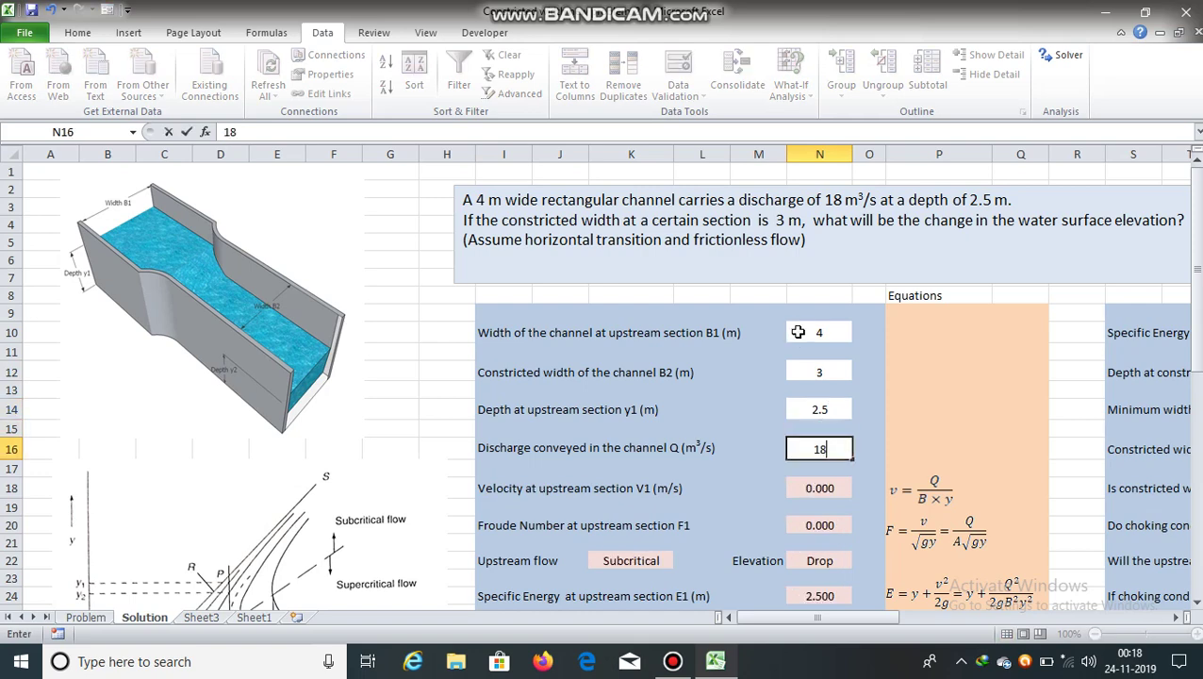
click(732, 391)
drag(1198, 329, 1200, 366)
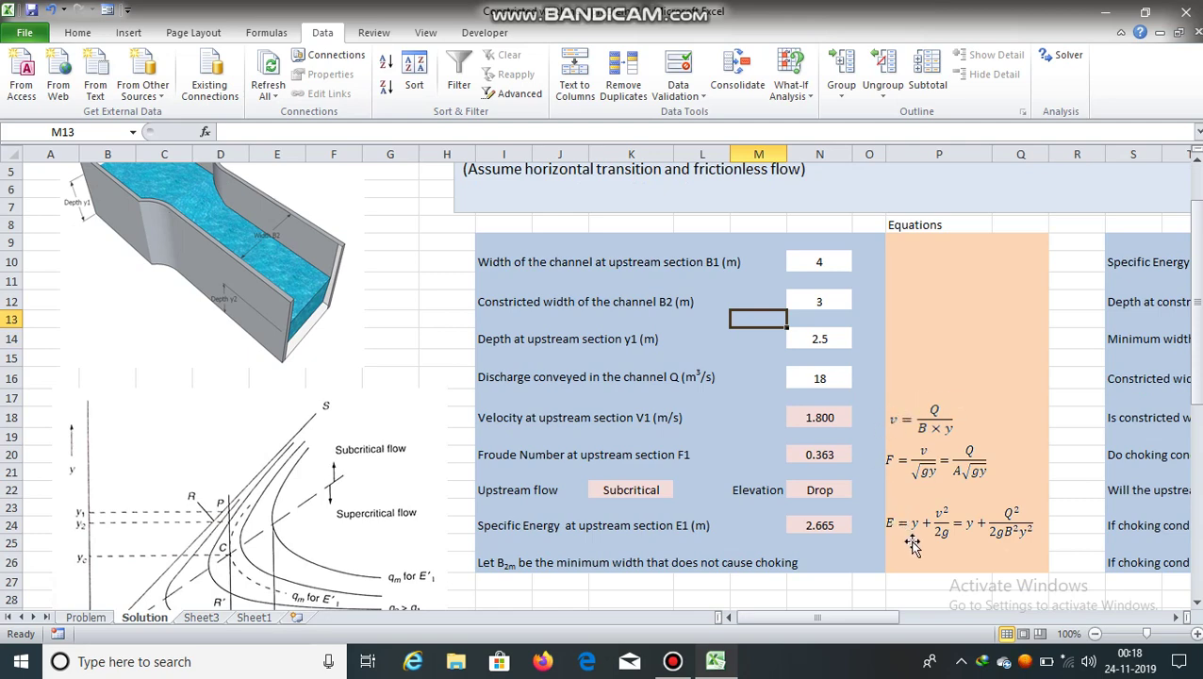
click(827, 416)
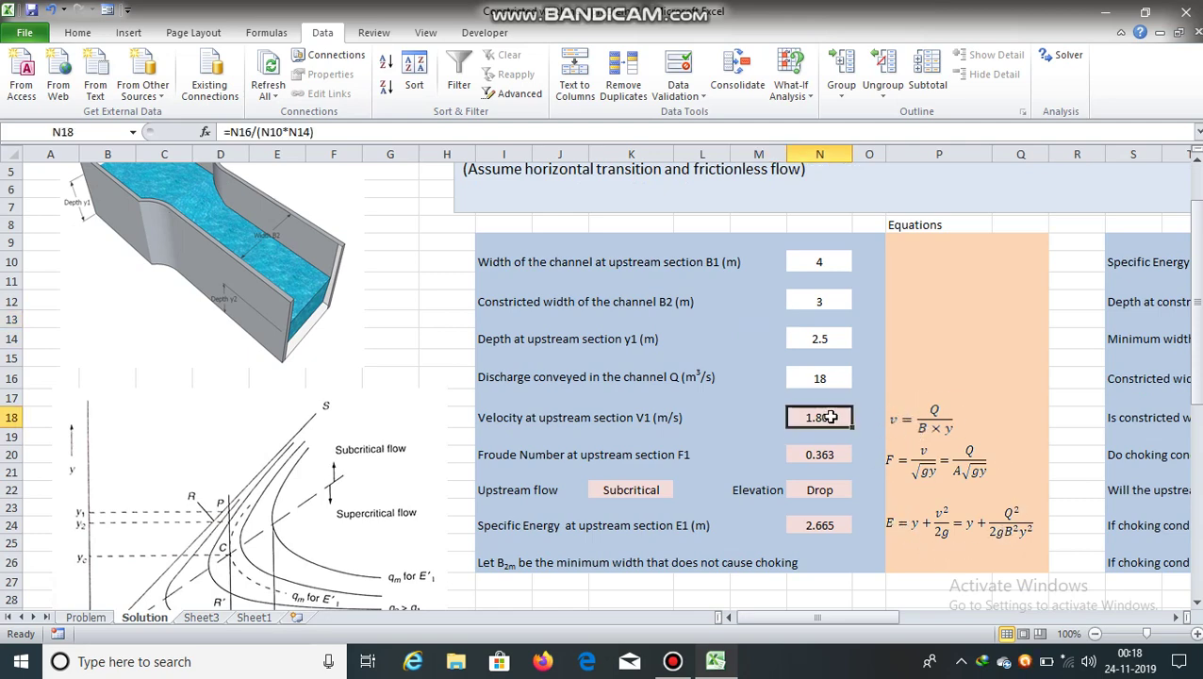
drag(1197, 304, 1199, 294)
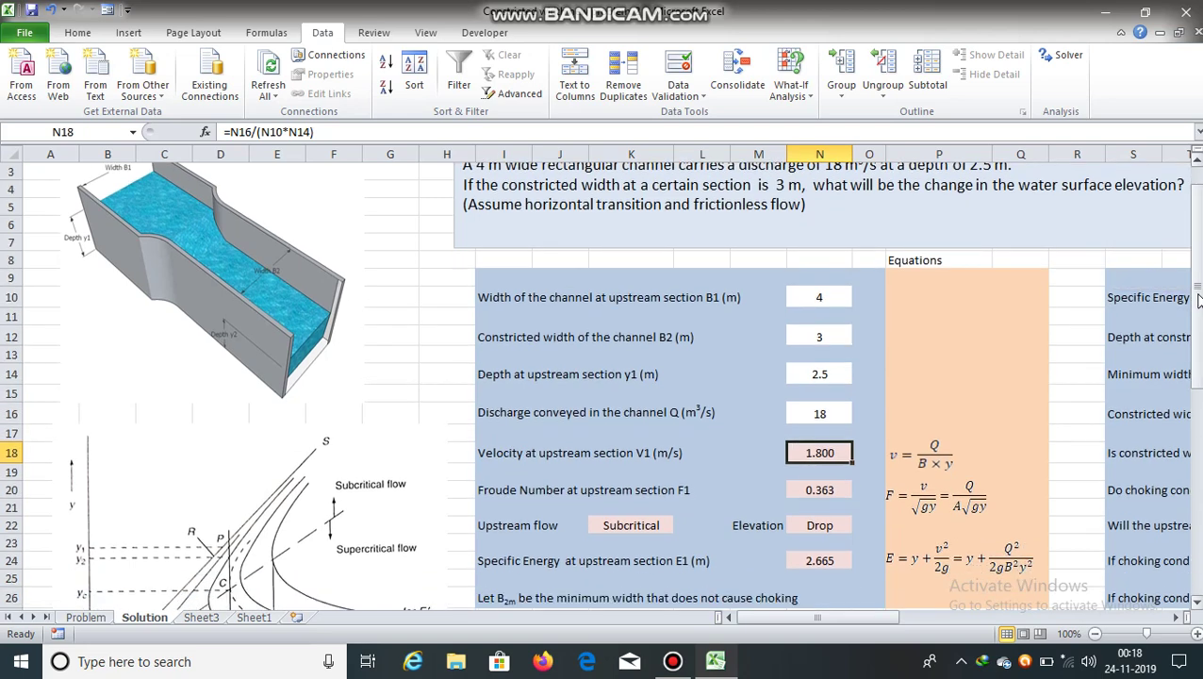
click(825, 485)
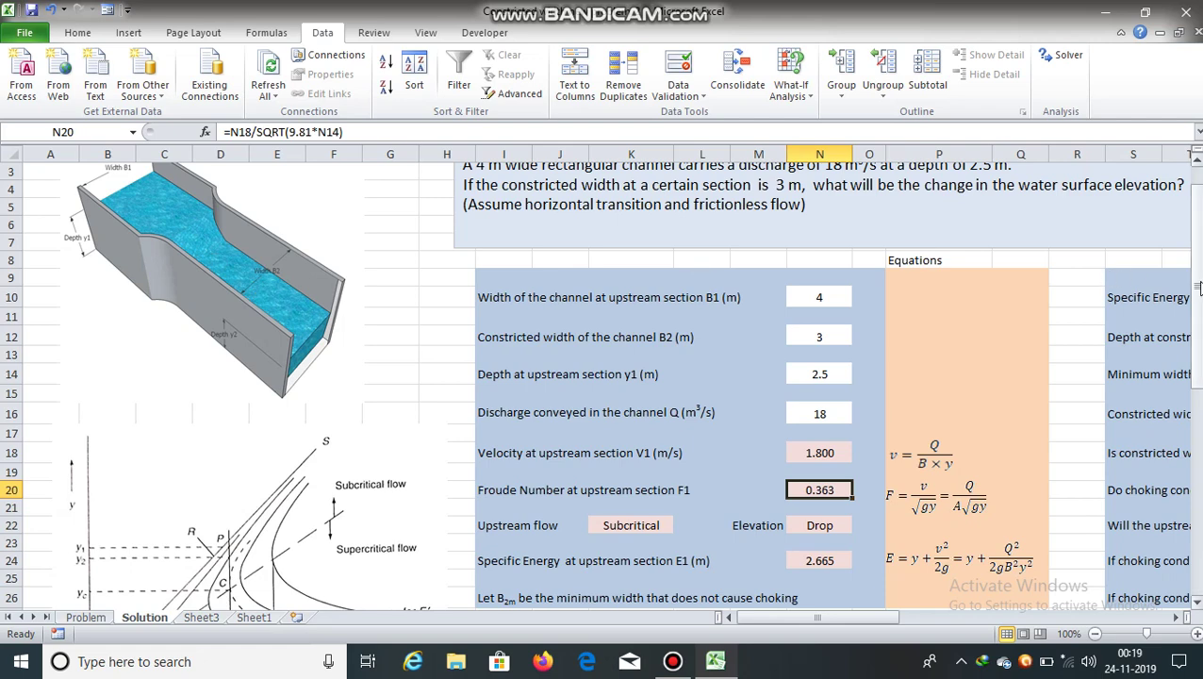
drag(1199, 287, 1199, 295)
click(912, 554)
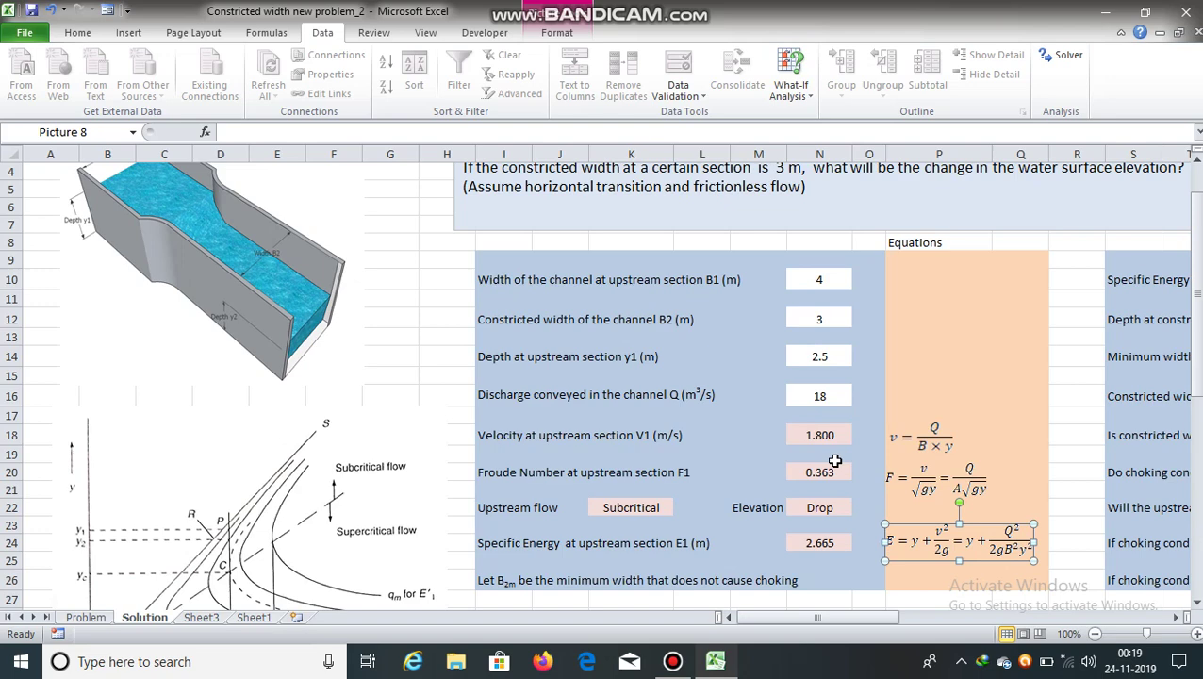
drag(1201, 357, 1200, 358)
drag(1199, 335, 1195, 285)
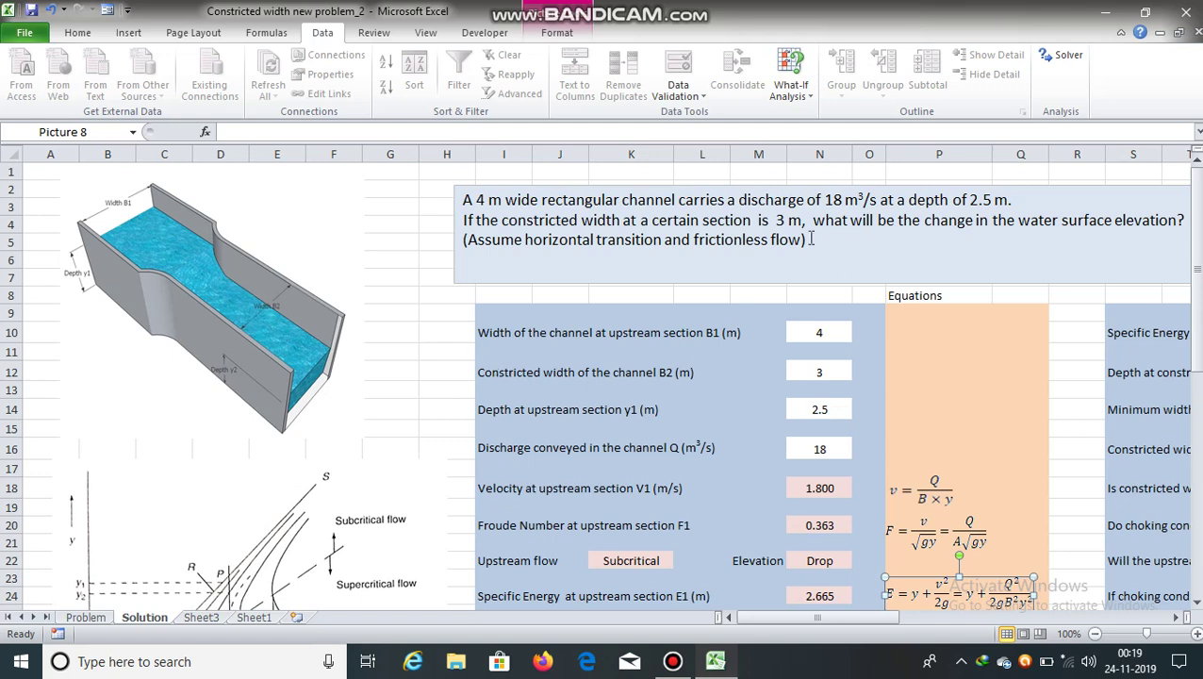
drag(775, 219, 796, 218)
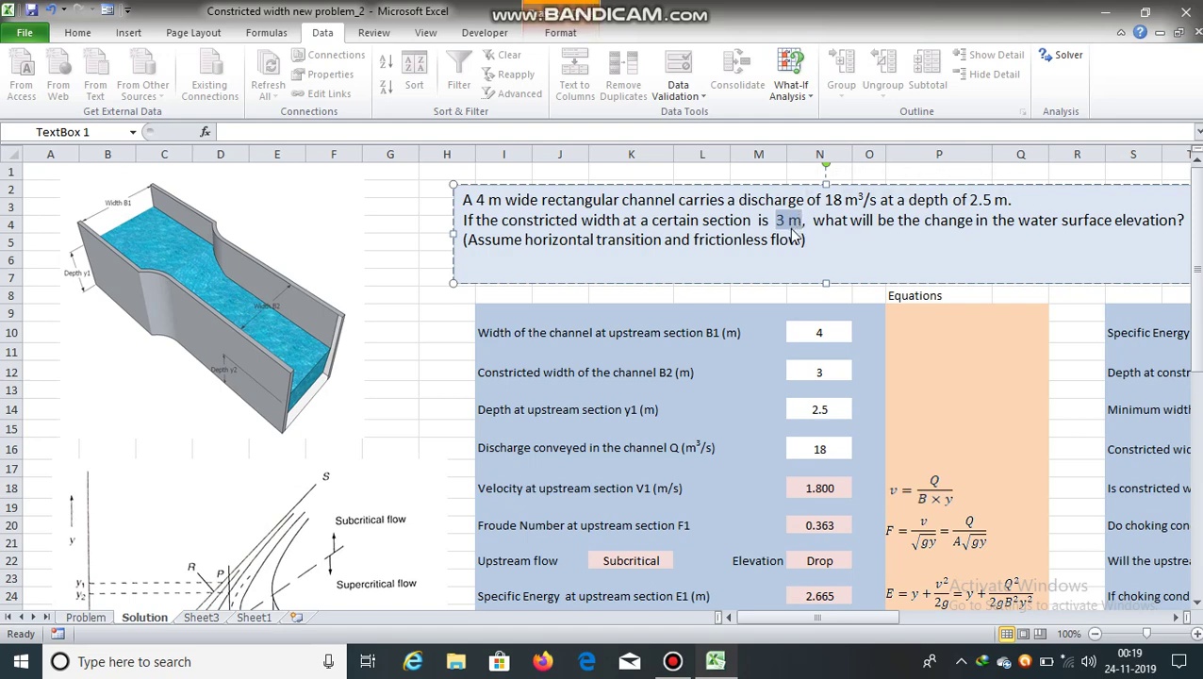
click(814, 239)
mouse_move(1195, 226)
mouse_down()
mouse_move(1201, 259)
mouse_move(1200, 226)
mouse_up()
drag(777, 220, 802, 220)
drag(1194, 204, 1193, 228)
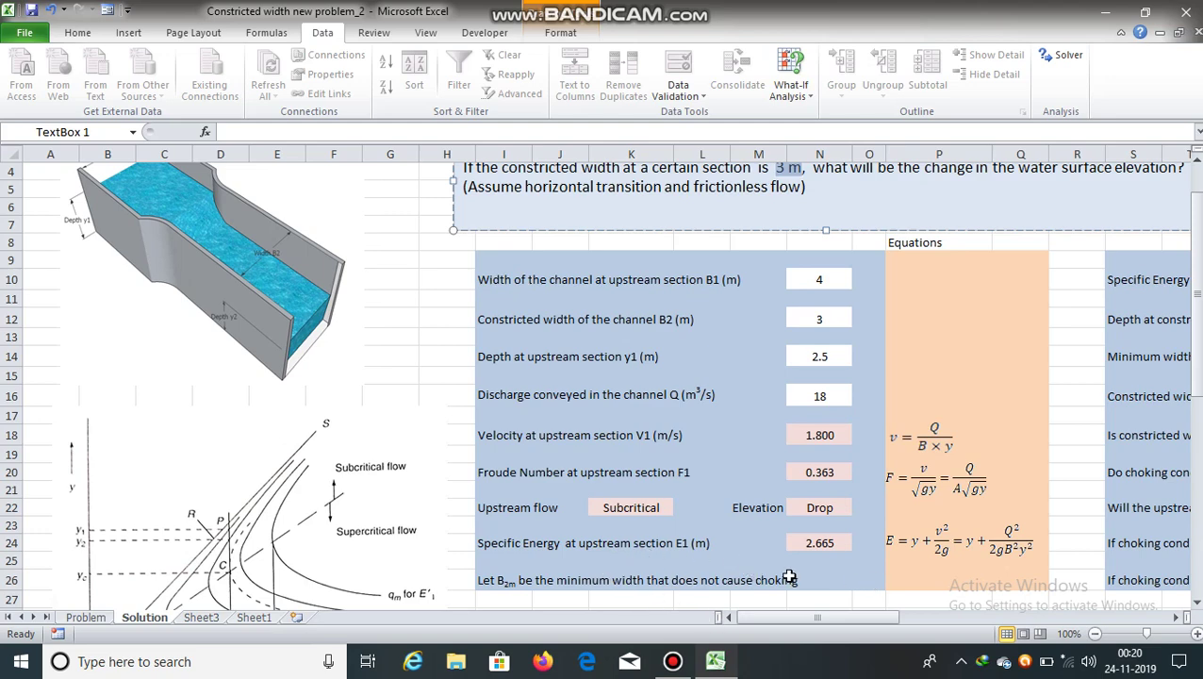
drag(1199, 396, 1197, 345)
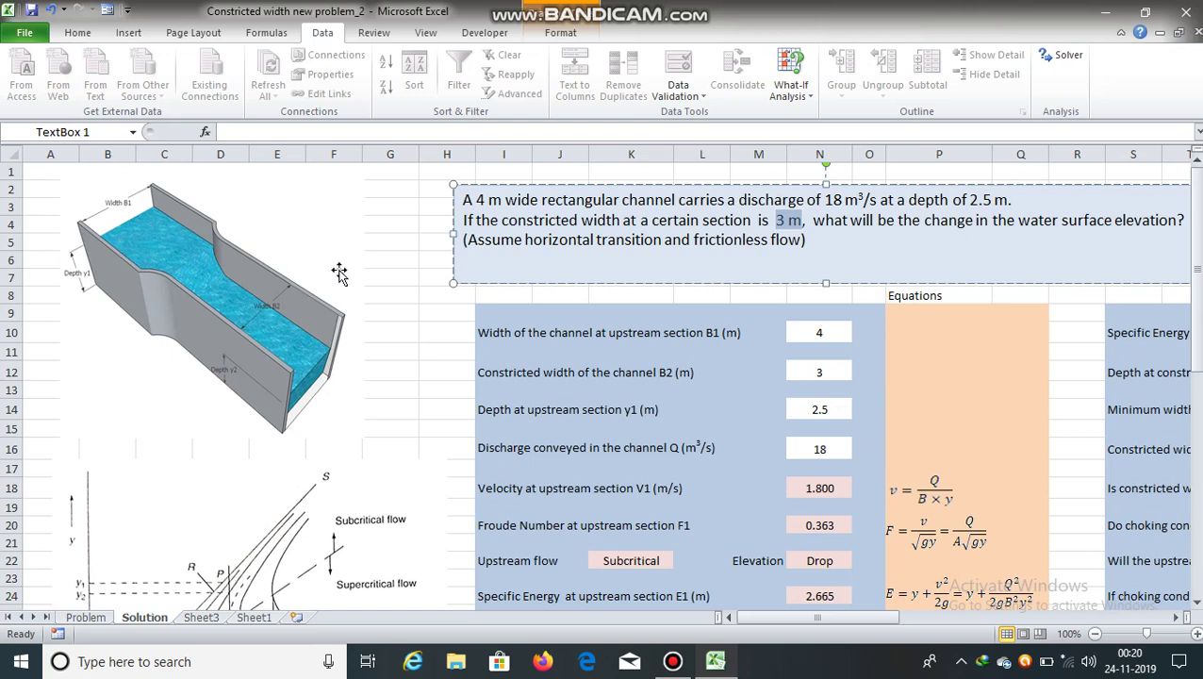
click(677, 219)
drag(801, 613, 876, 624)
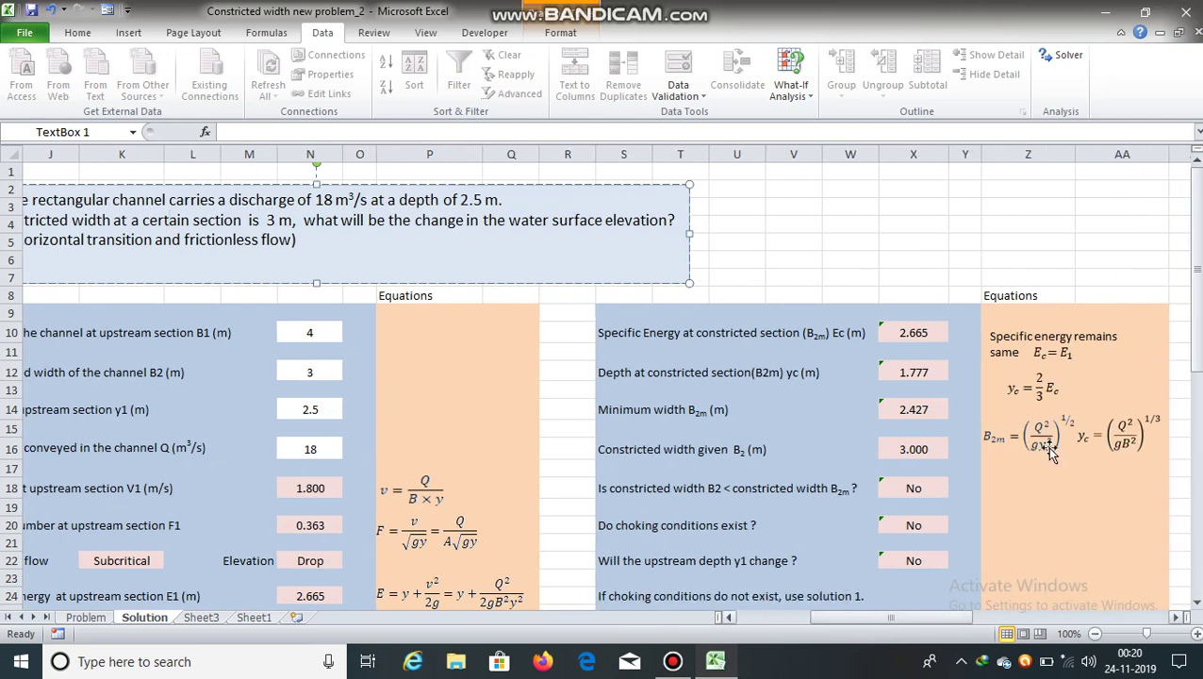
click(1041, 351)
click(1067, 352)
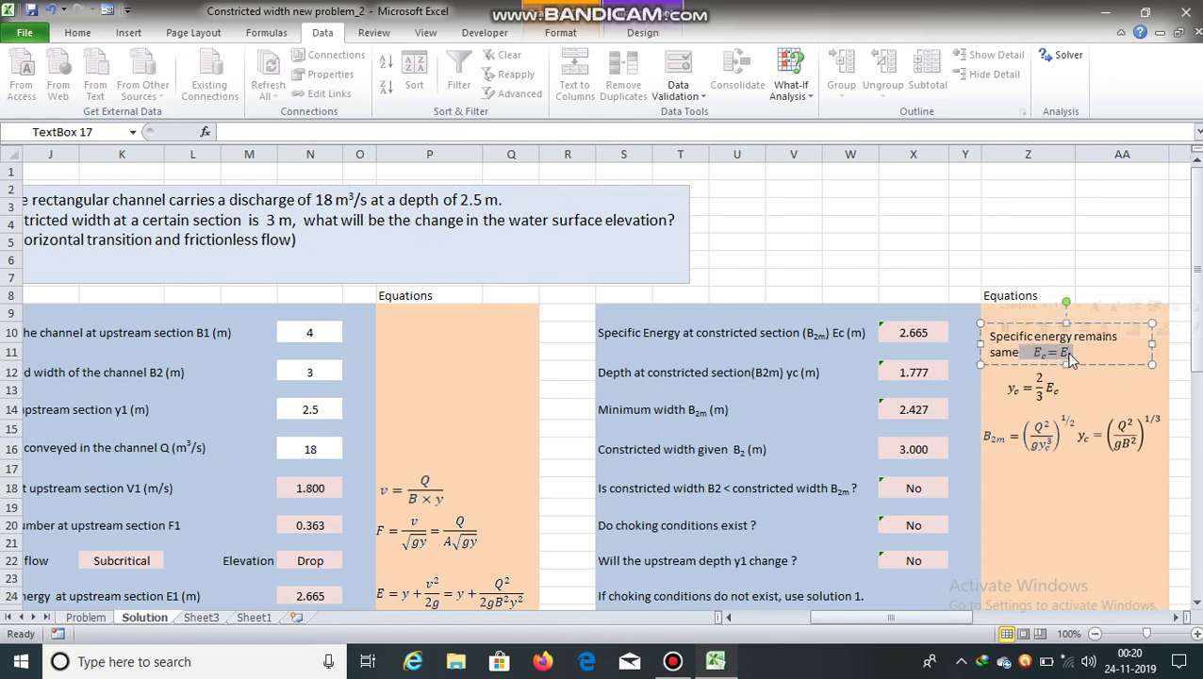
click(933, 326)
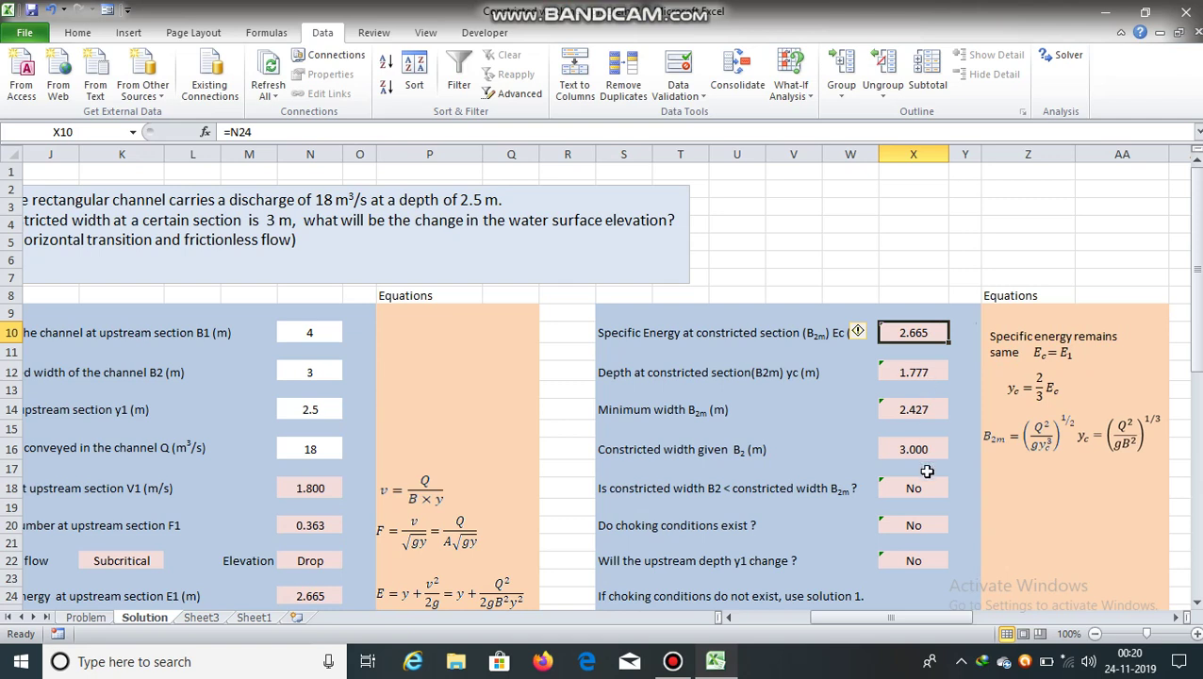
click(900, 374)
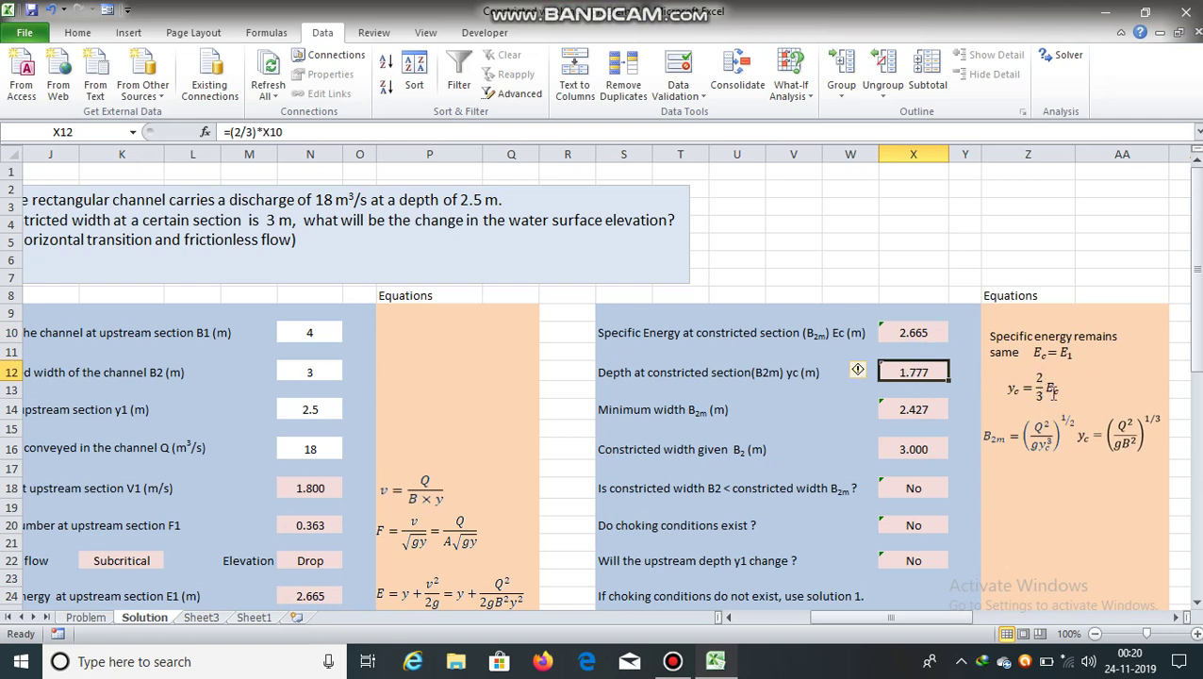
click(916, 330)
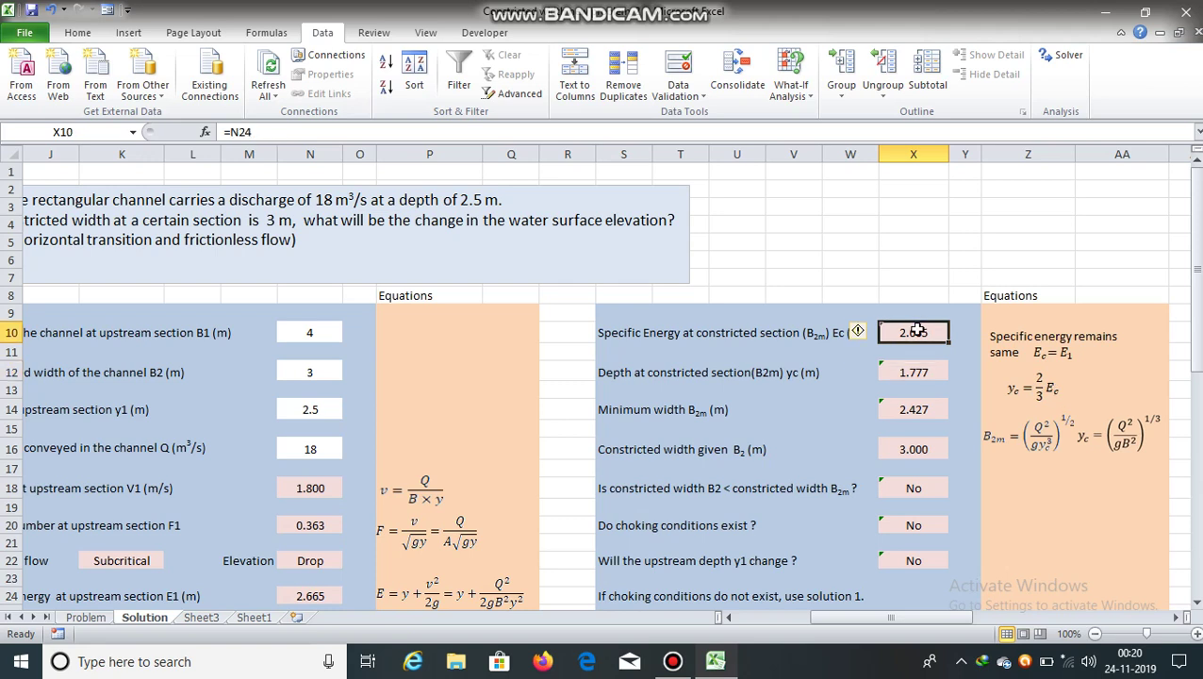
click(911, 369)
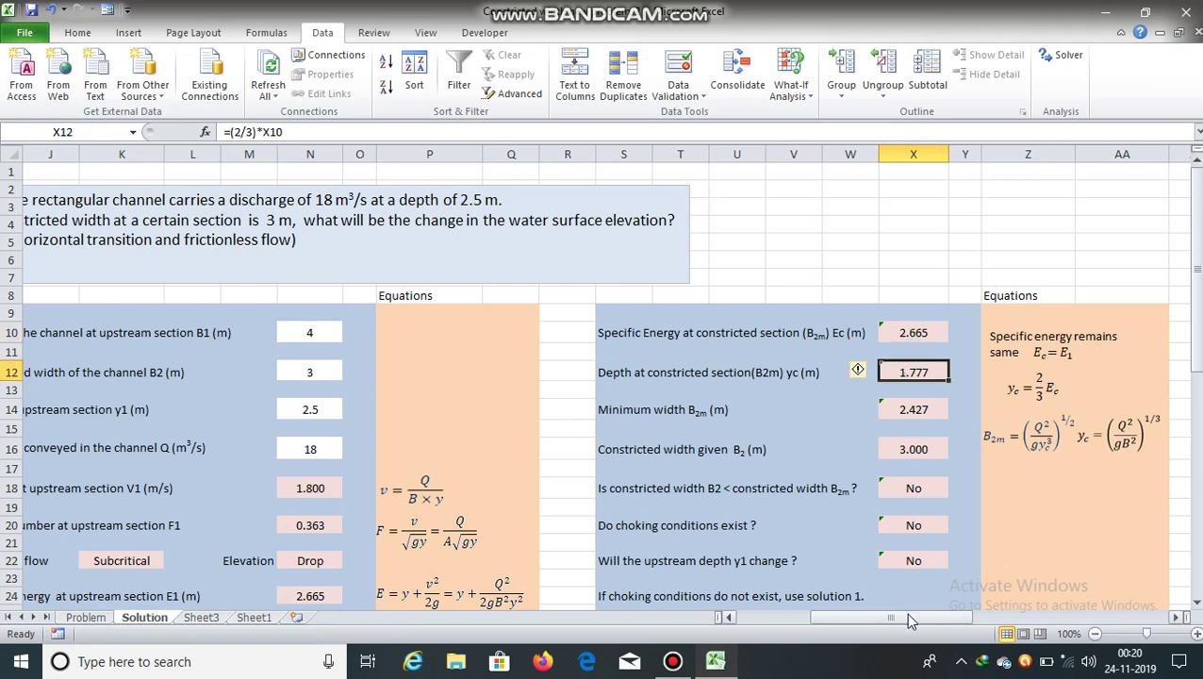
drag(907, 614, 905, 615)
click(1030, 379)
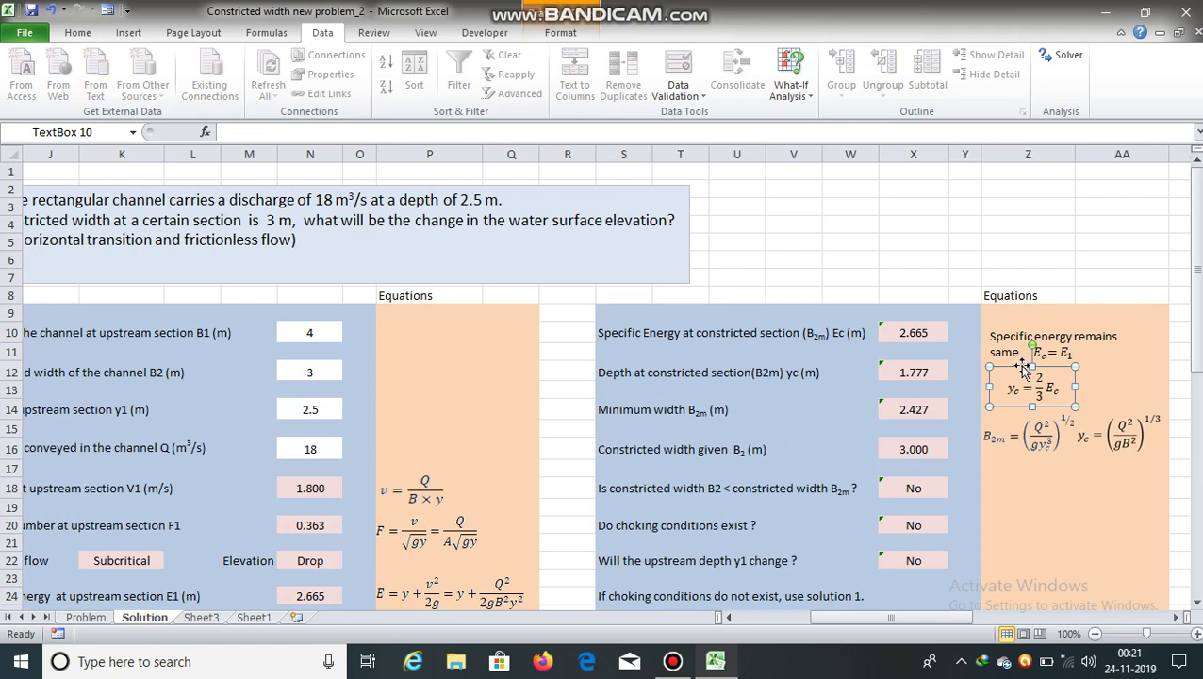
click(917, 364)
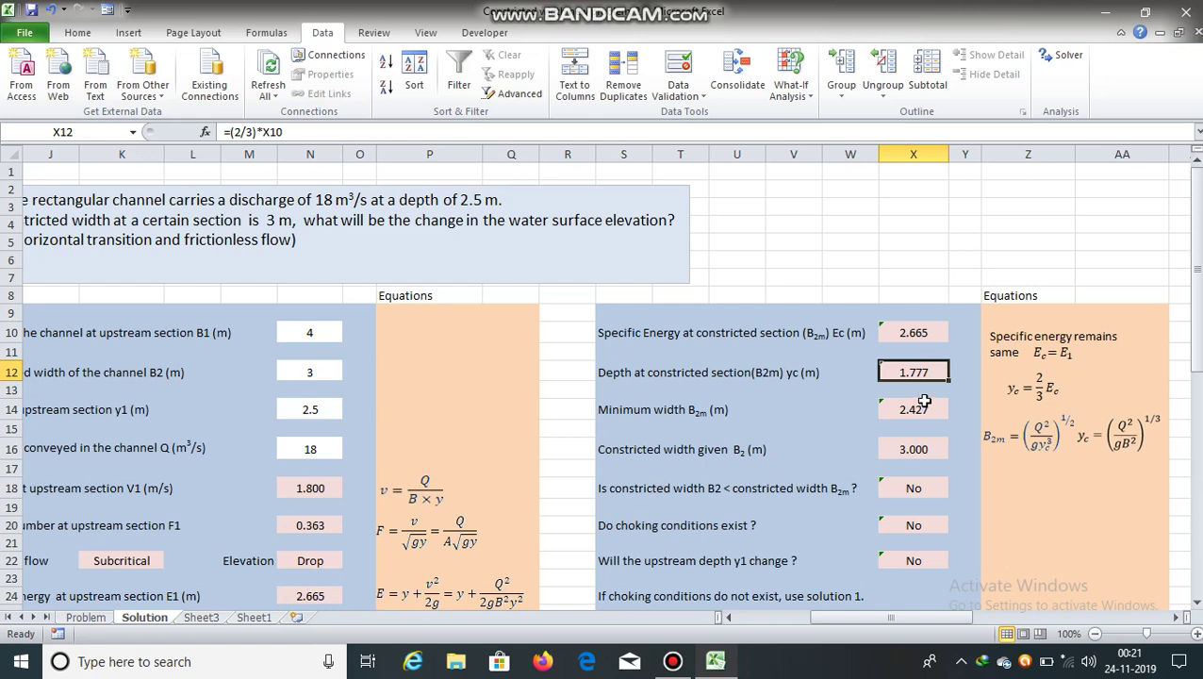
click(924, 403)
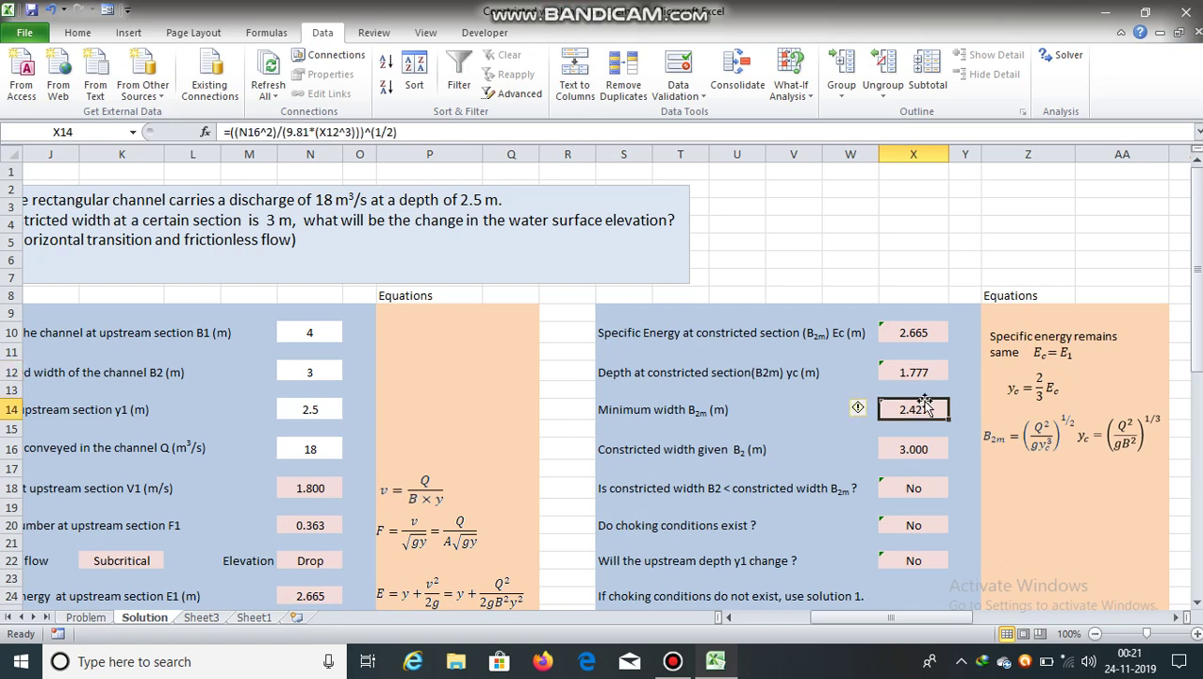
drag(891, 617, 806, 619)
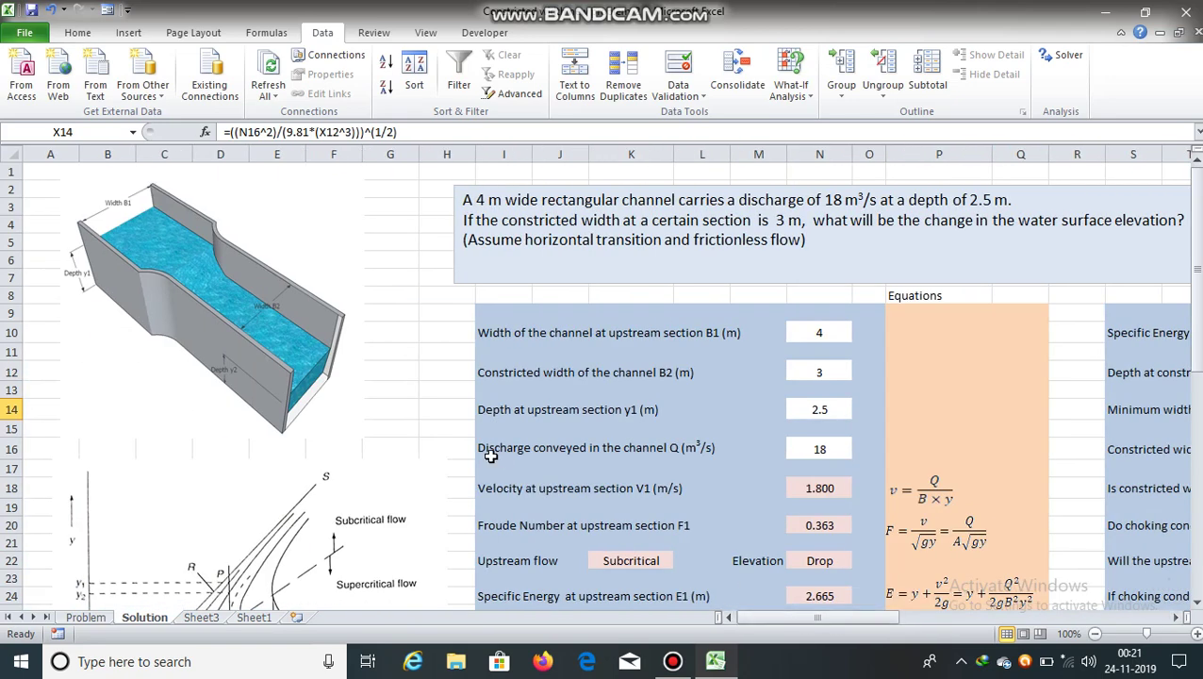
drag(833, 617, 912, 616)
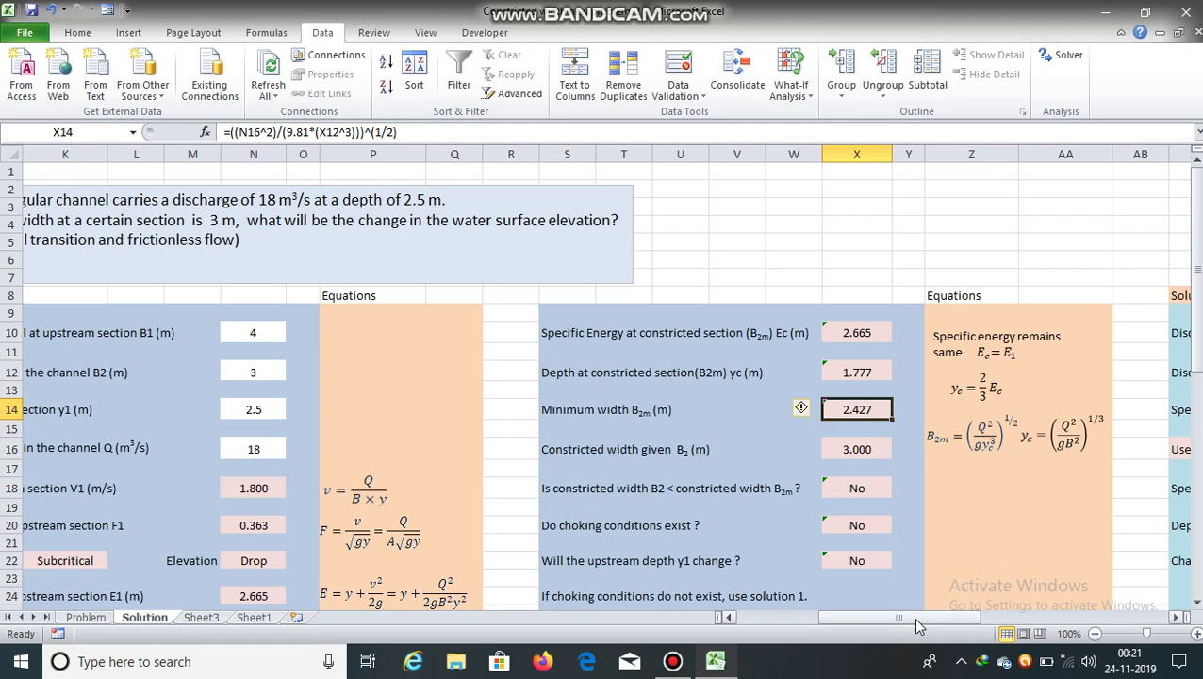
click(983, 436)
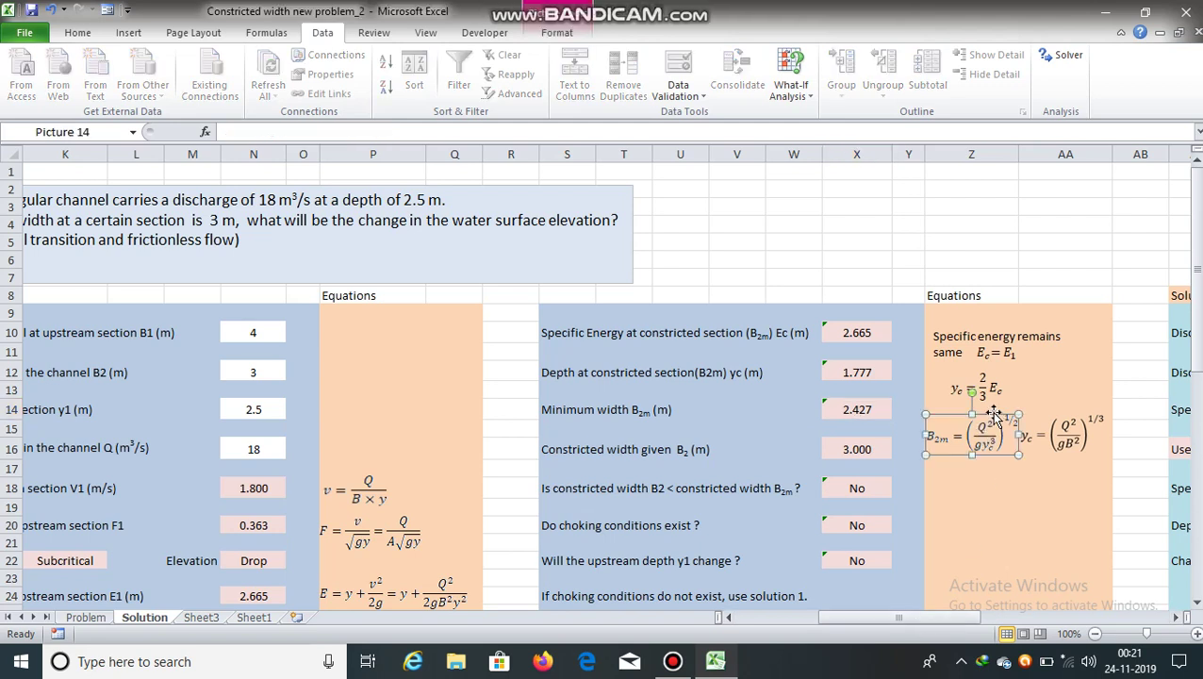
click(1074, 440)
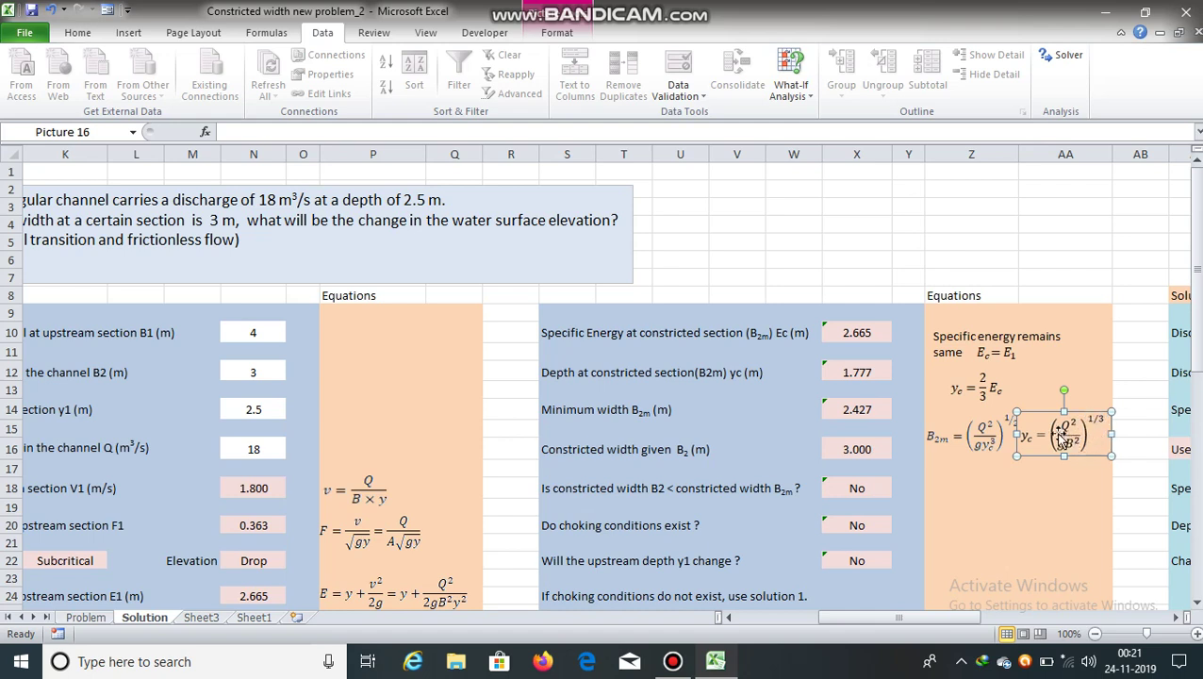
click(963, 429)
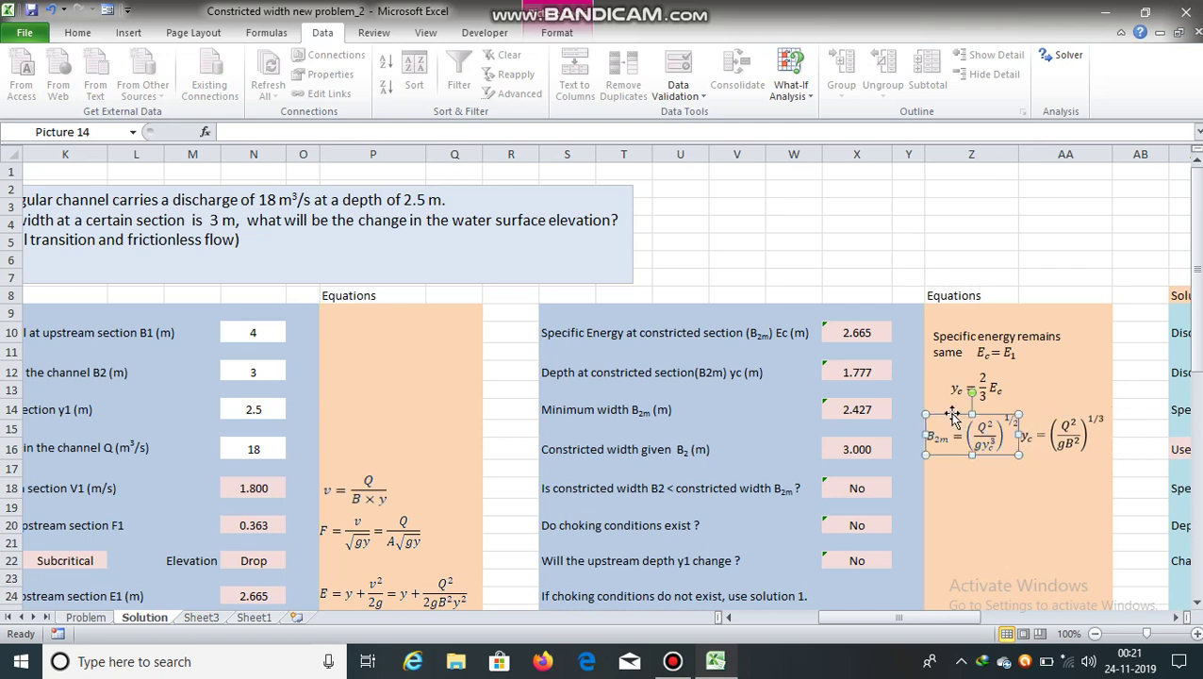
click(872, 407)
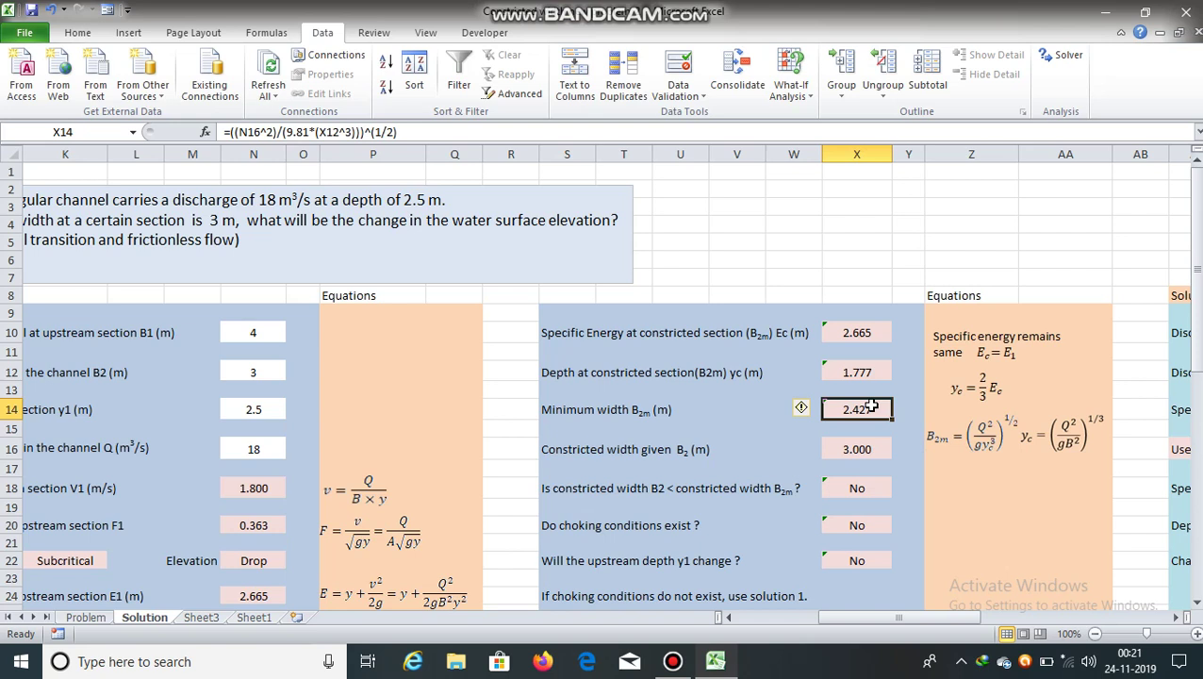